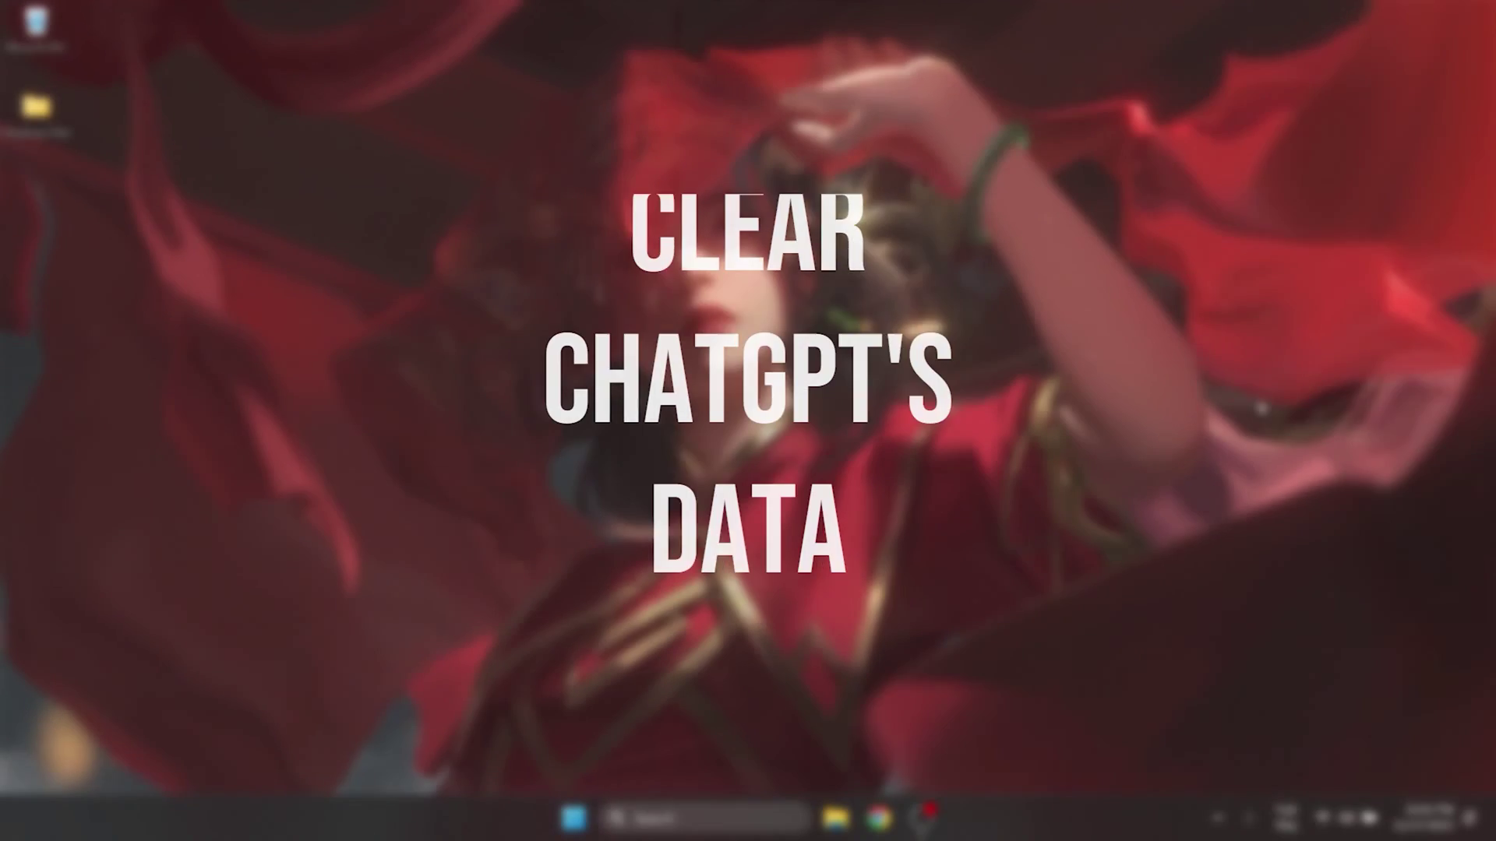
Step: Find openai.com under Chrome's 'See all site data' and delete its cookies and stored data
{"action": "left_click", "coordinate": [878, 815]}
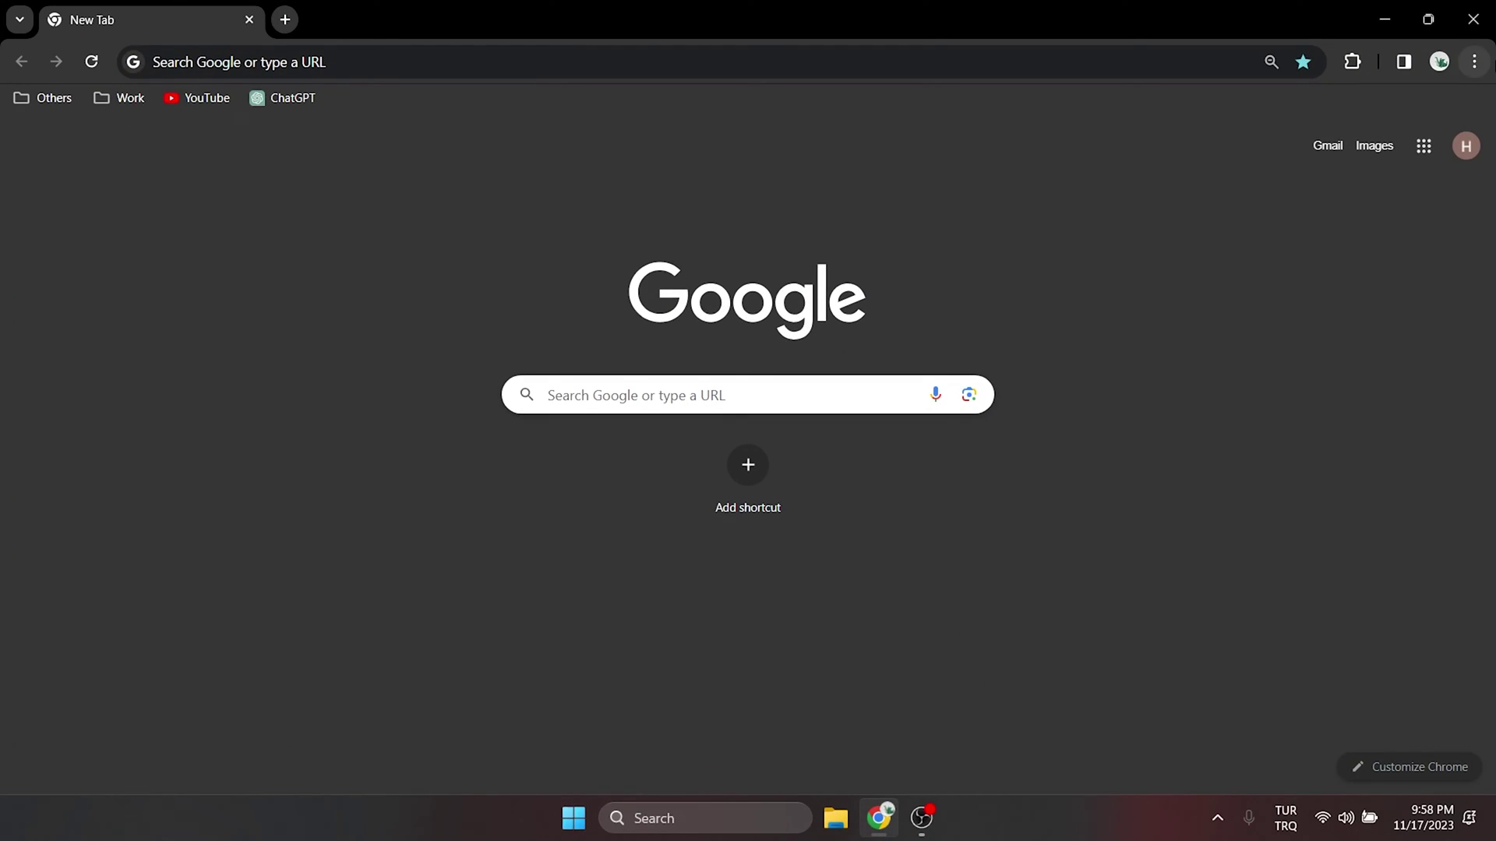
{"action": "key", "text": "alt+f"}
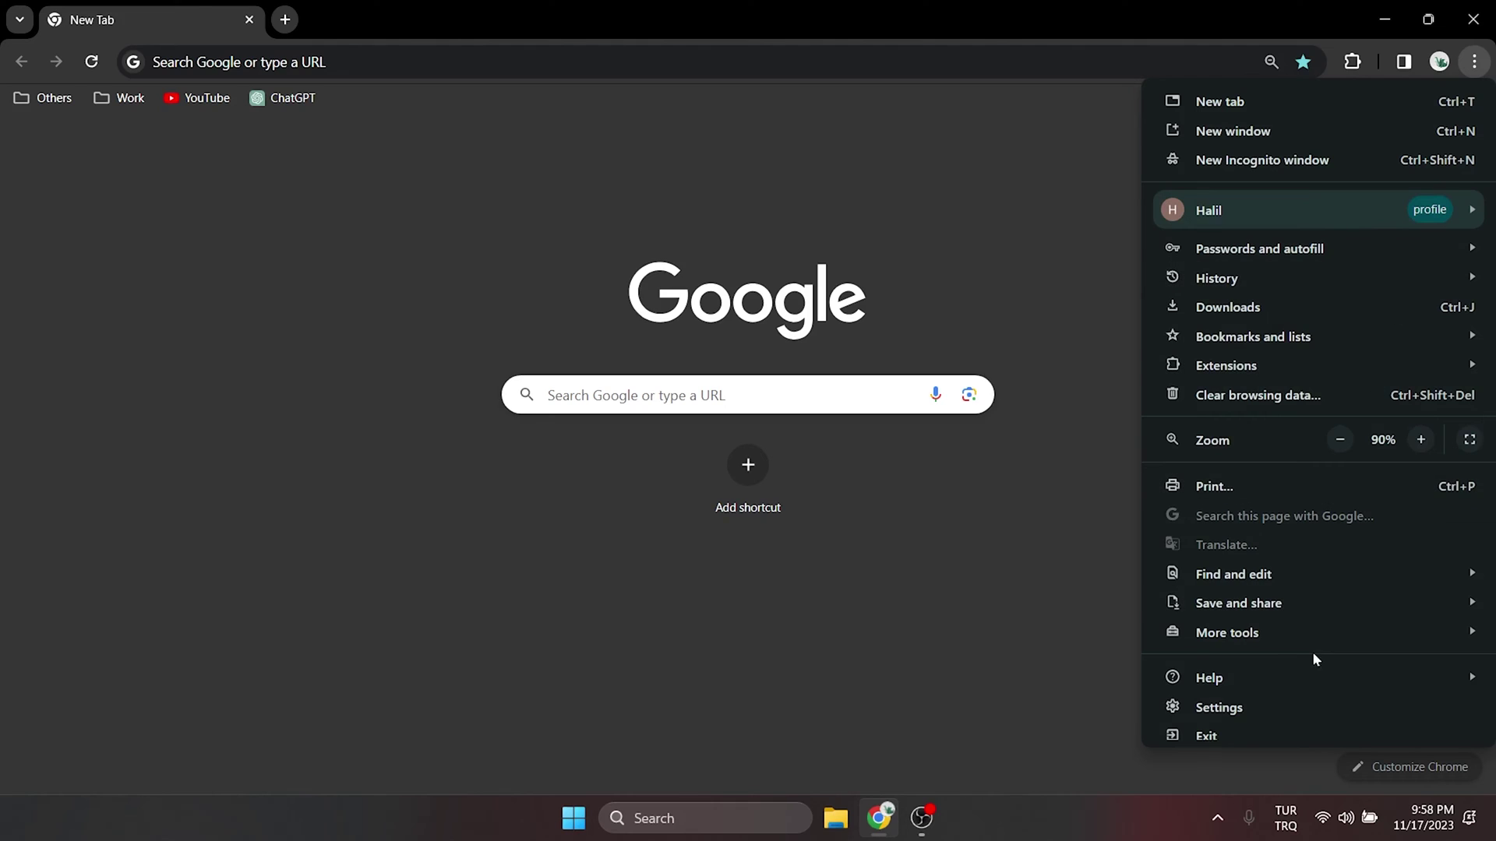
{"action": "left_click", "coordinate": [1219, 706]}
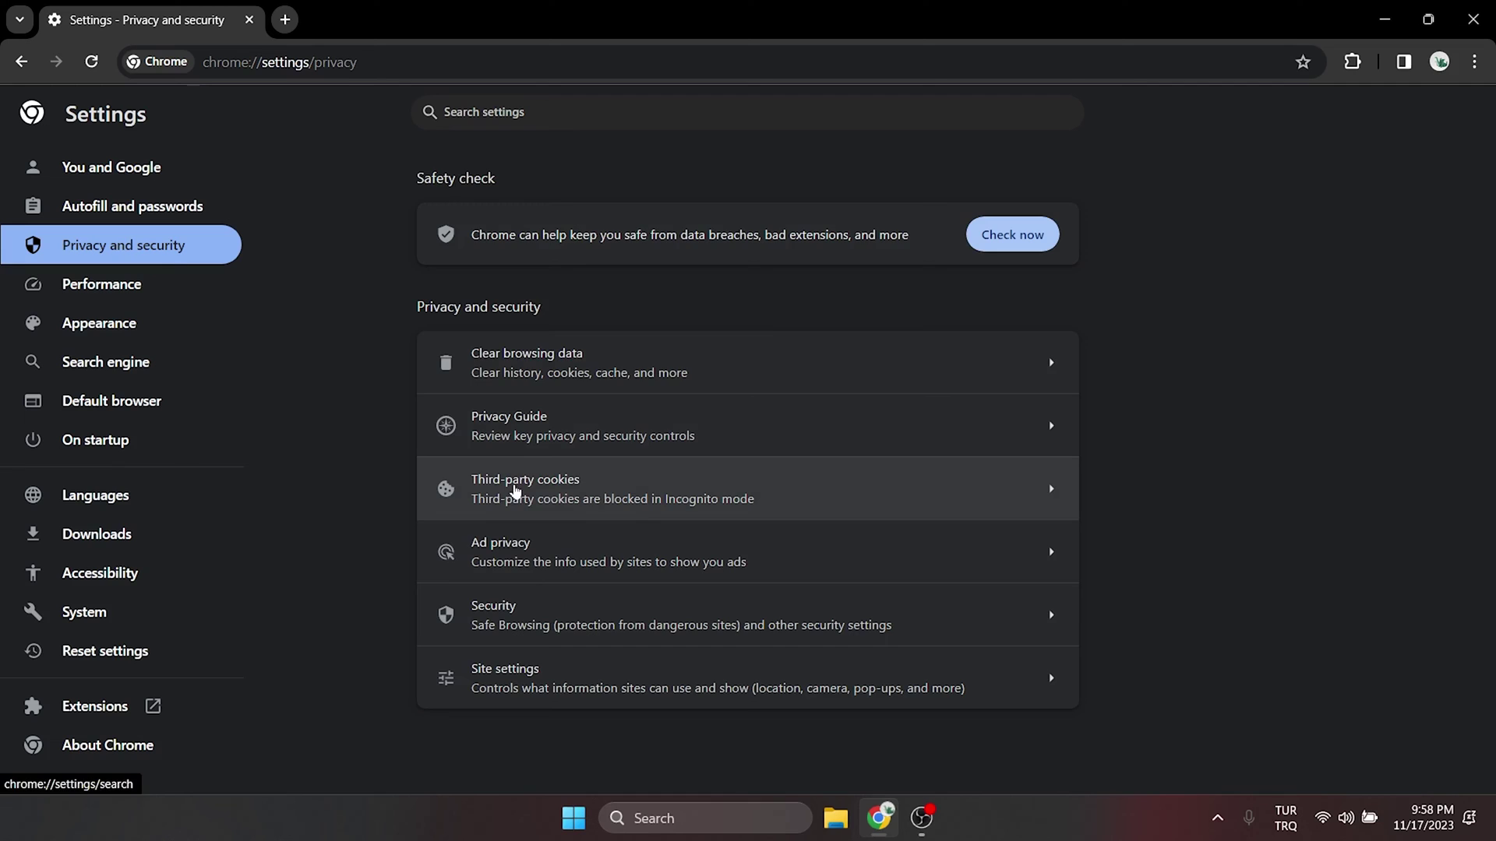
{"action": "left_click", "coordinate": [518, 498]}
{"action": "scroll", "coordinate": [1155, 490], "scroll_direction": "down", "scroll_amount": 5}
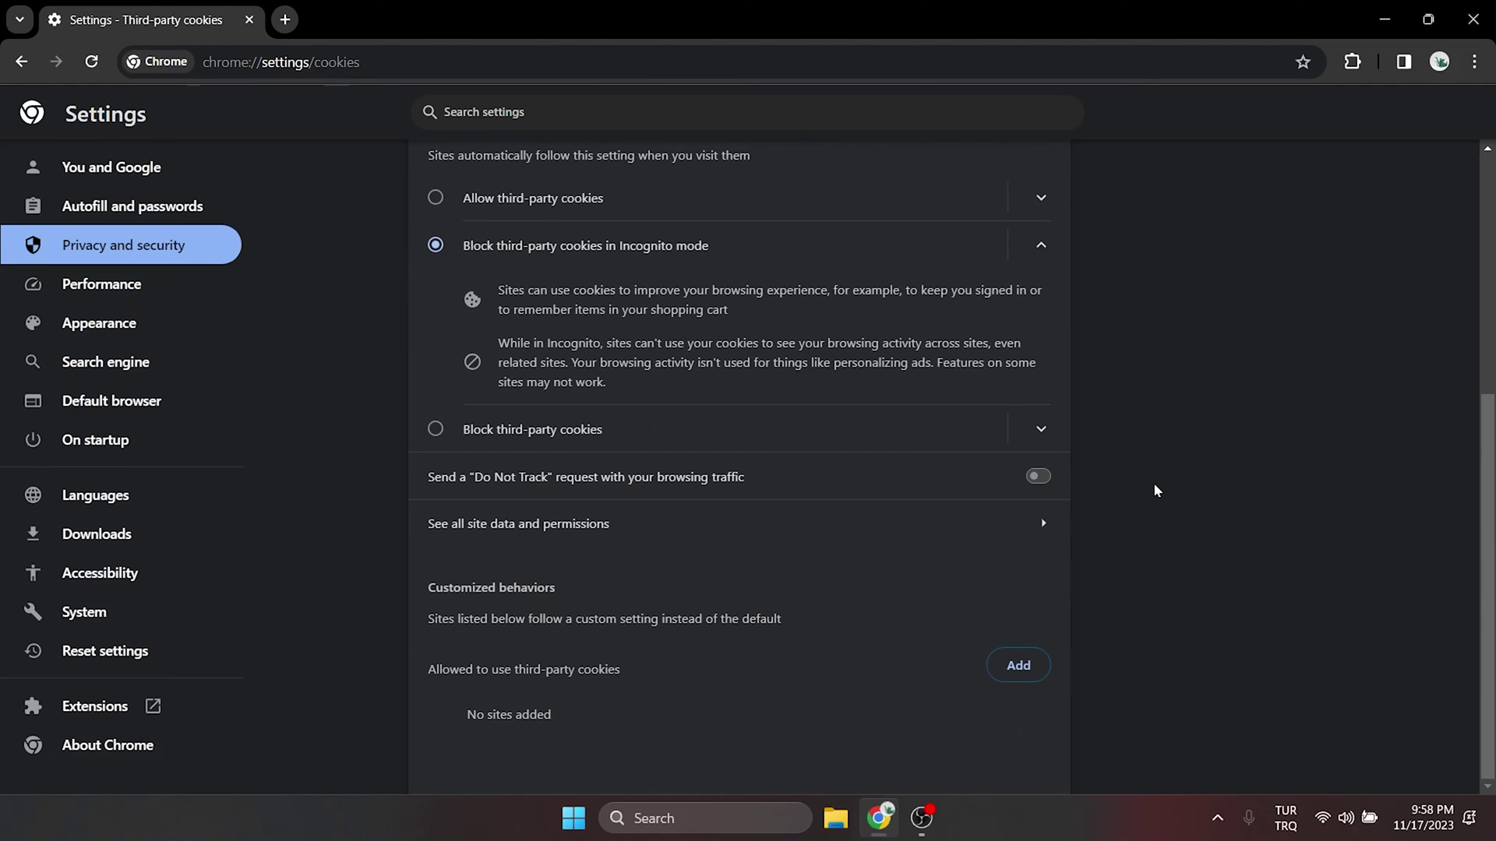
{"action": "left_click", "coordinate": [481, 529]}
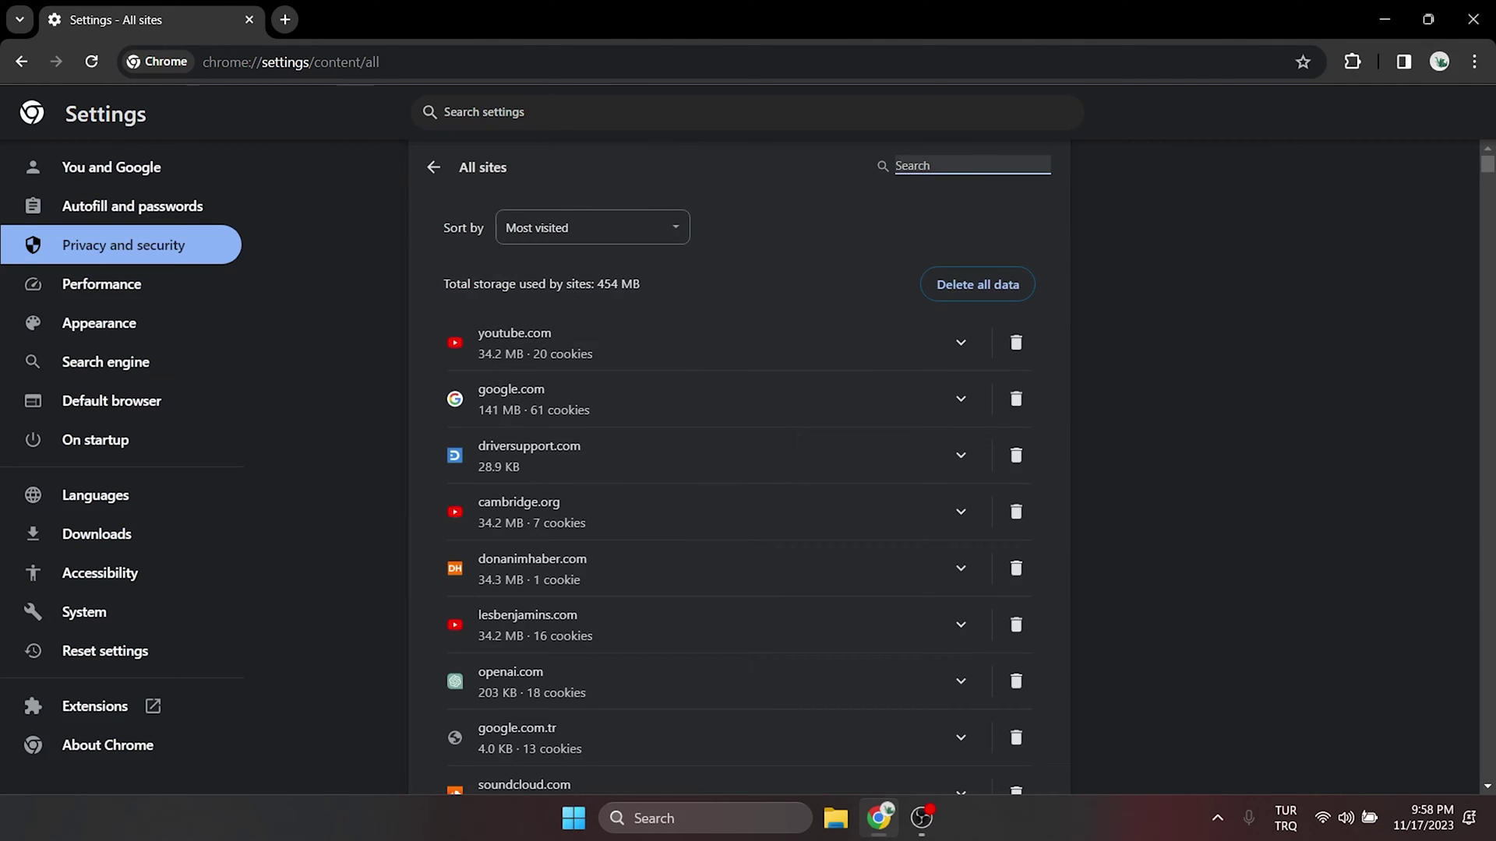
{"action": "type", "text": "openai"}
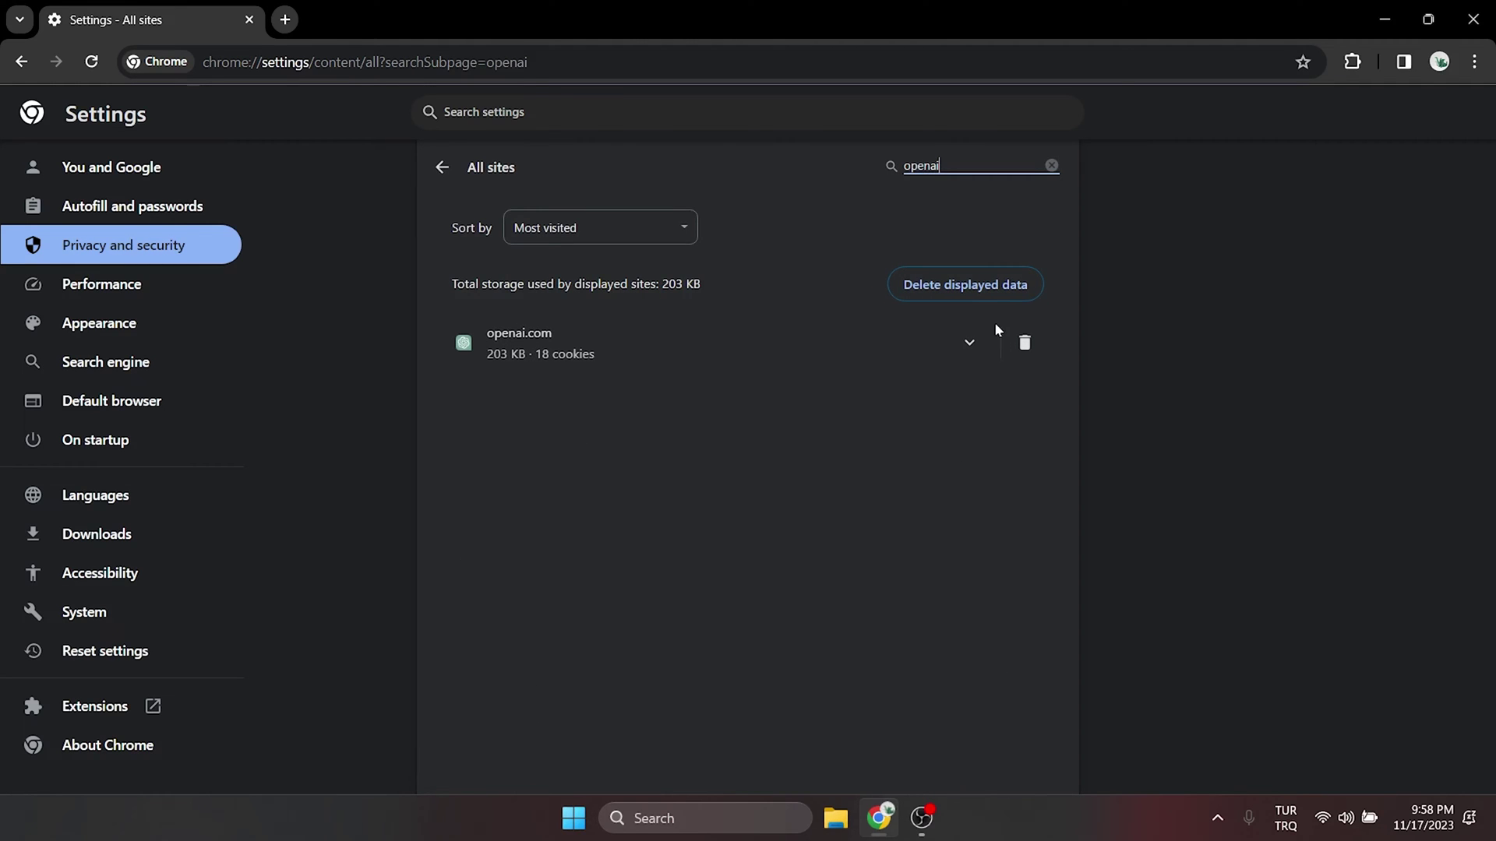
{"action": "left_click", "coordinate": [1024, 344]}
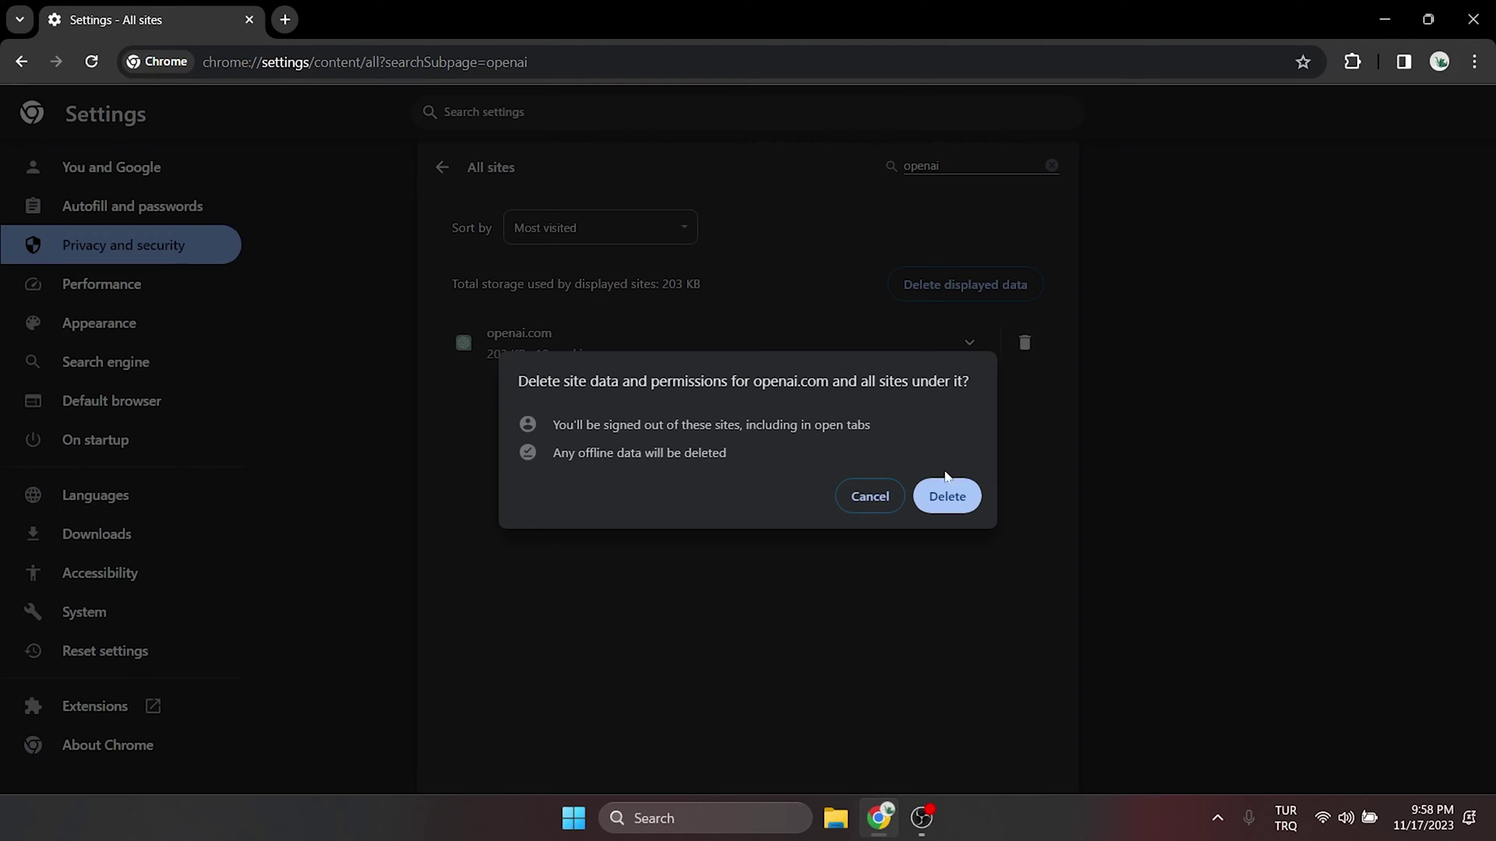
{"action": "left_click", "coordinate": [942, 498]}
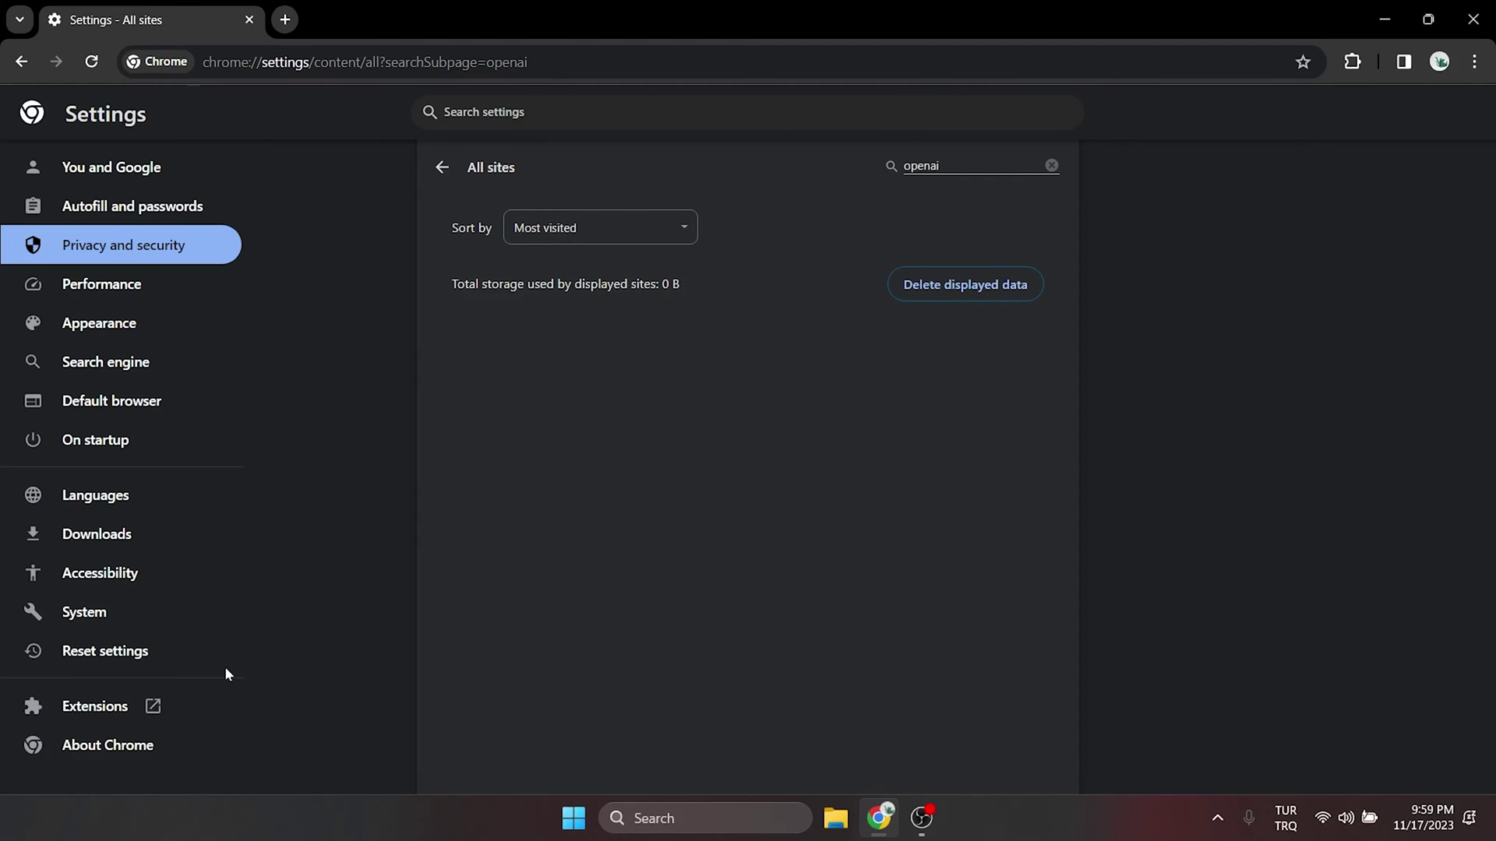
Step: Switch off the Ghostery and uBlock Origin toggles on Chrome's extensions page
{"action": "left_click", "coordinate": [79, 713]}
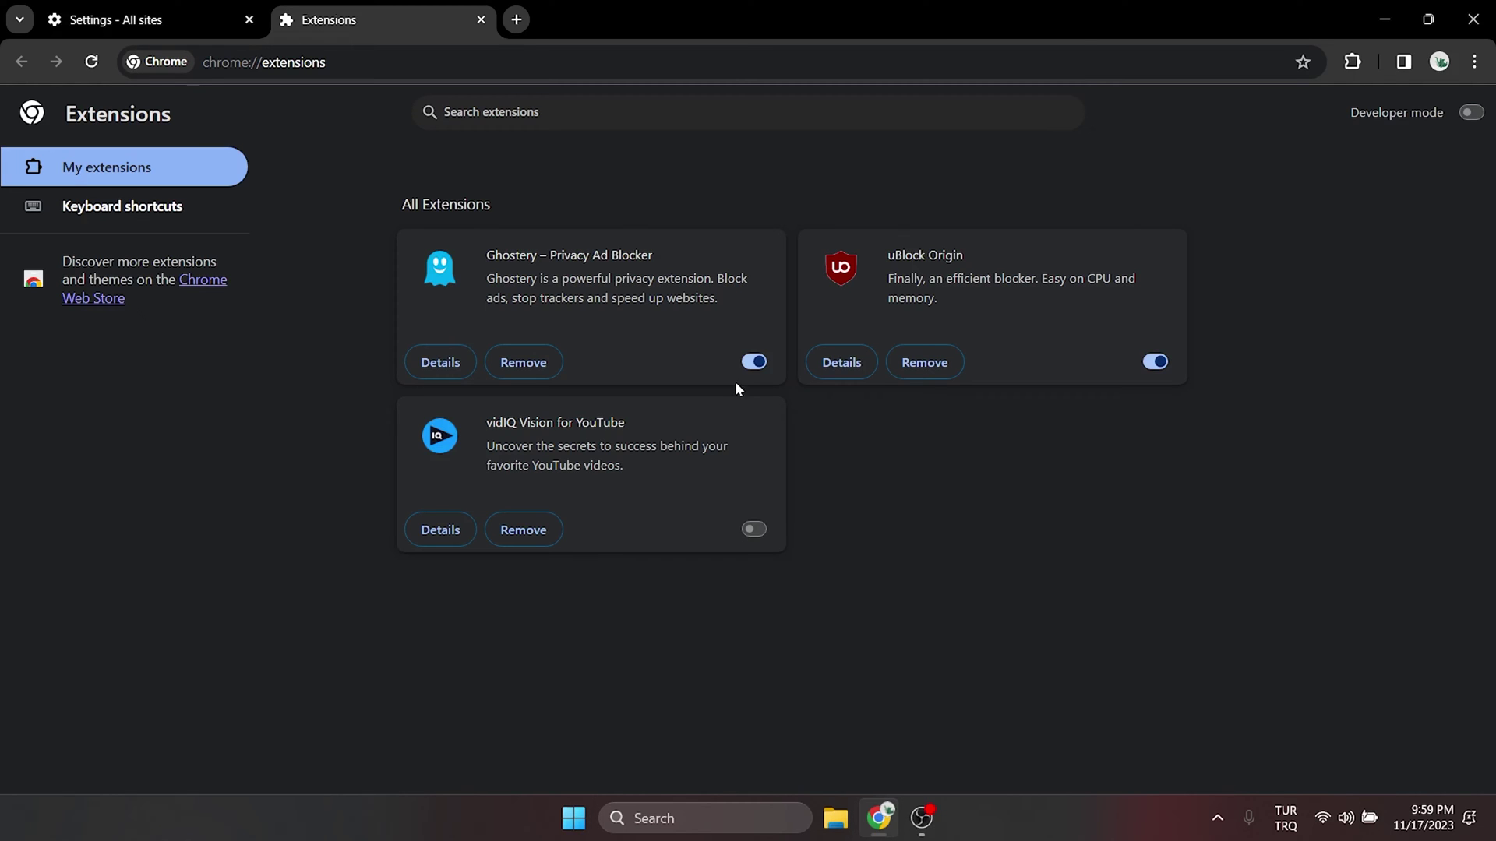
{"action": "left_click", "coordinate": [753, 361]}
{"action": "left_click", "coordinate": [1166, 365]}
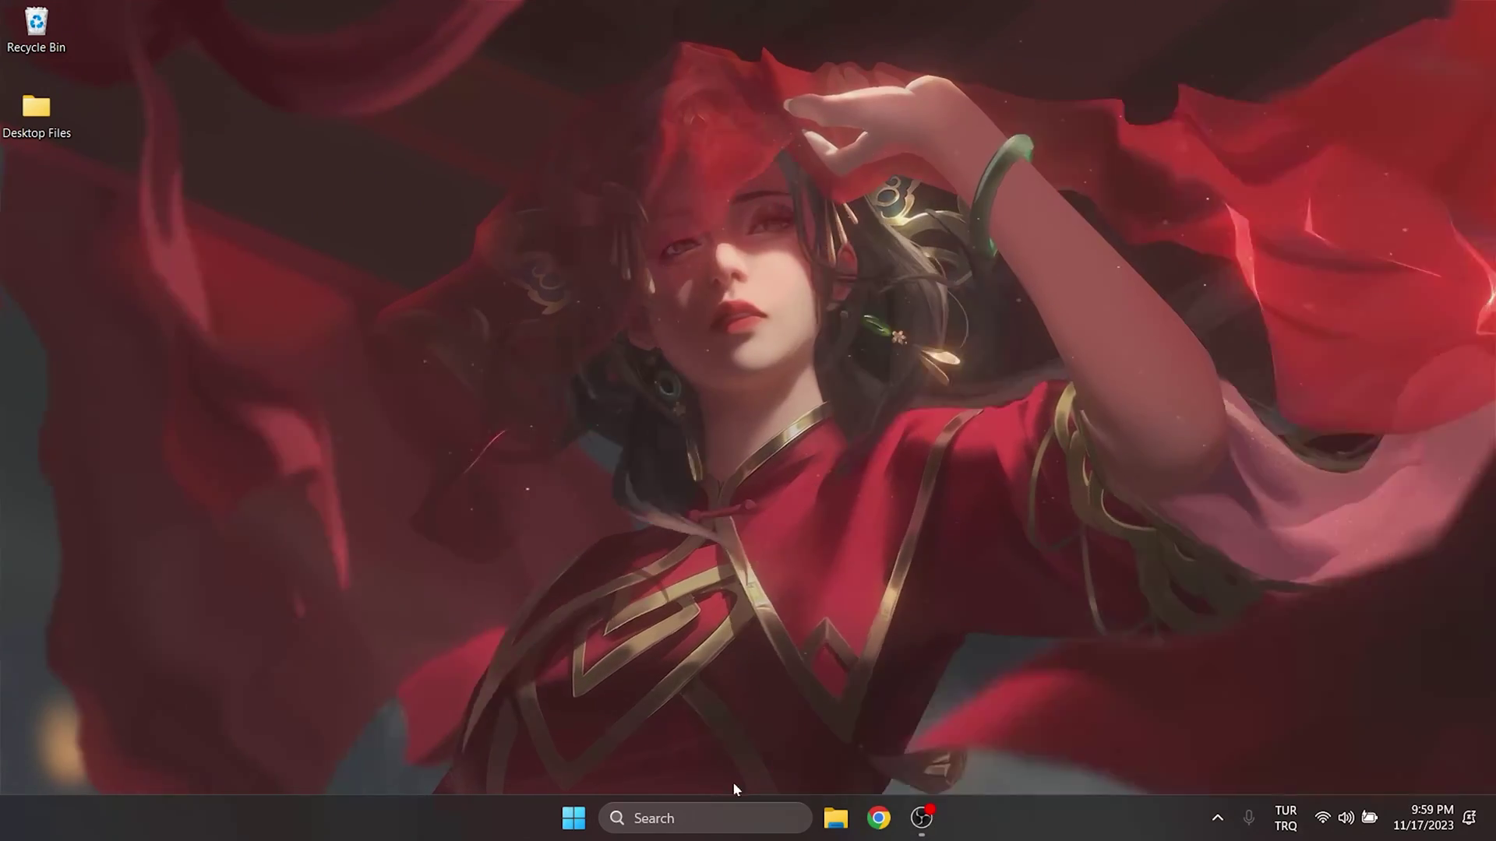
Step: Reach Wi-Fi 2 Properties via Network and Sharing Center and select Internet Protocol Version 4
{"action": "left_click", "coordinate": [715, 808]}
{"action": "type", "text": "control panel"}
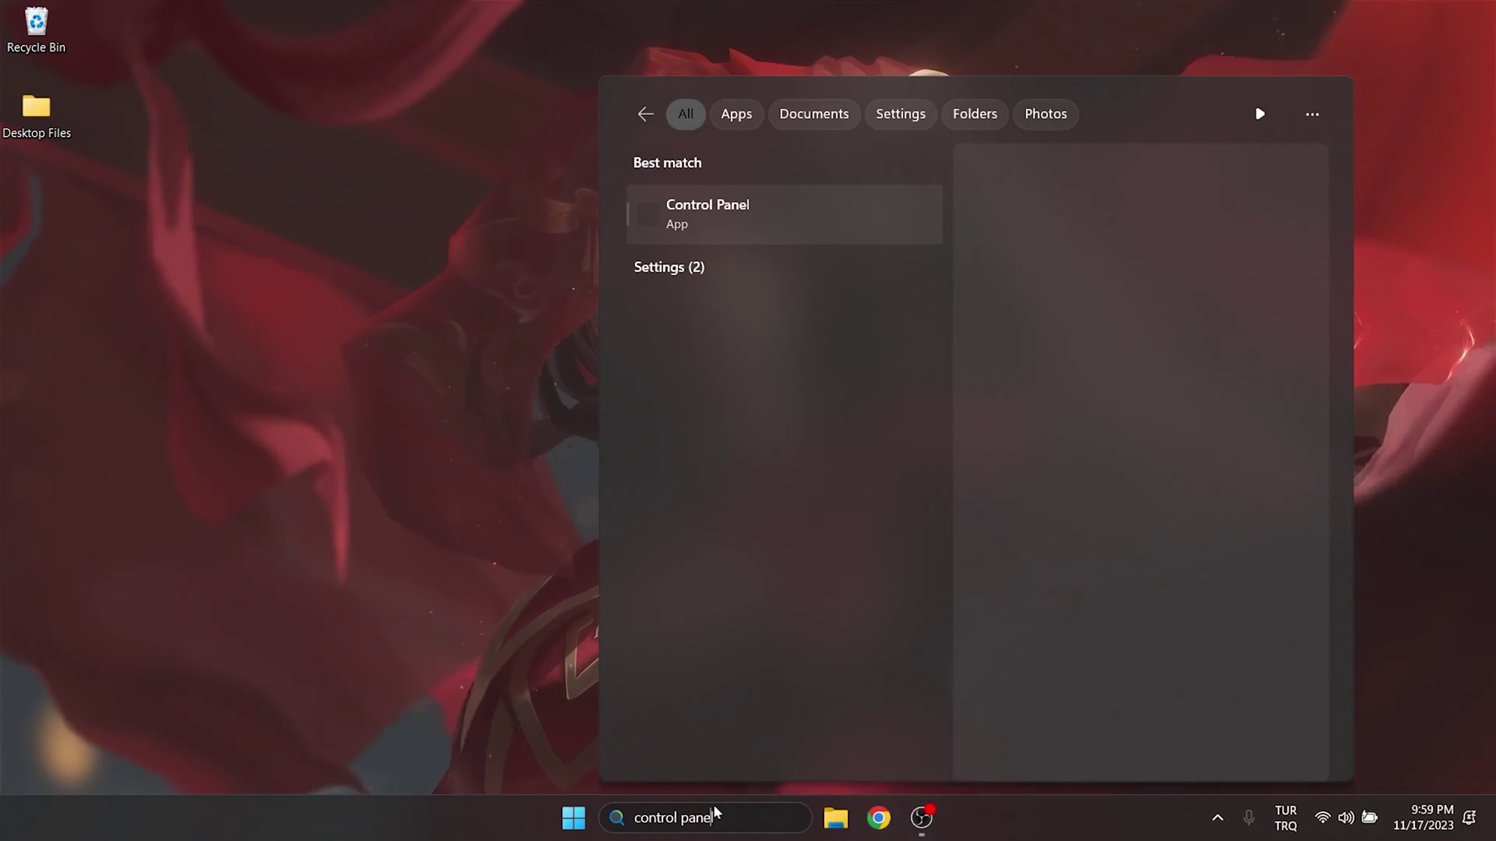
{"action": "left_click", "coordinate": [701, 192]}
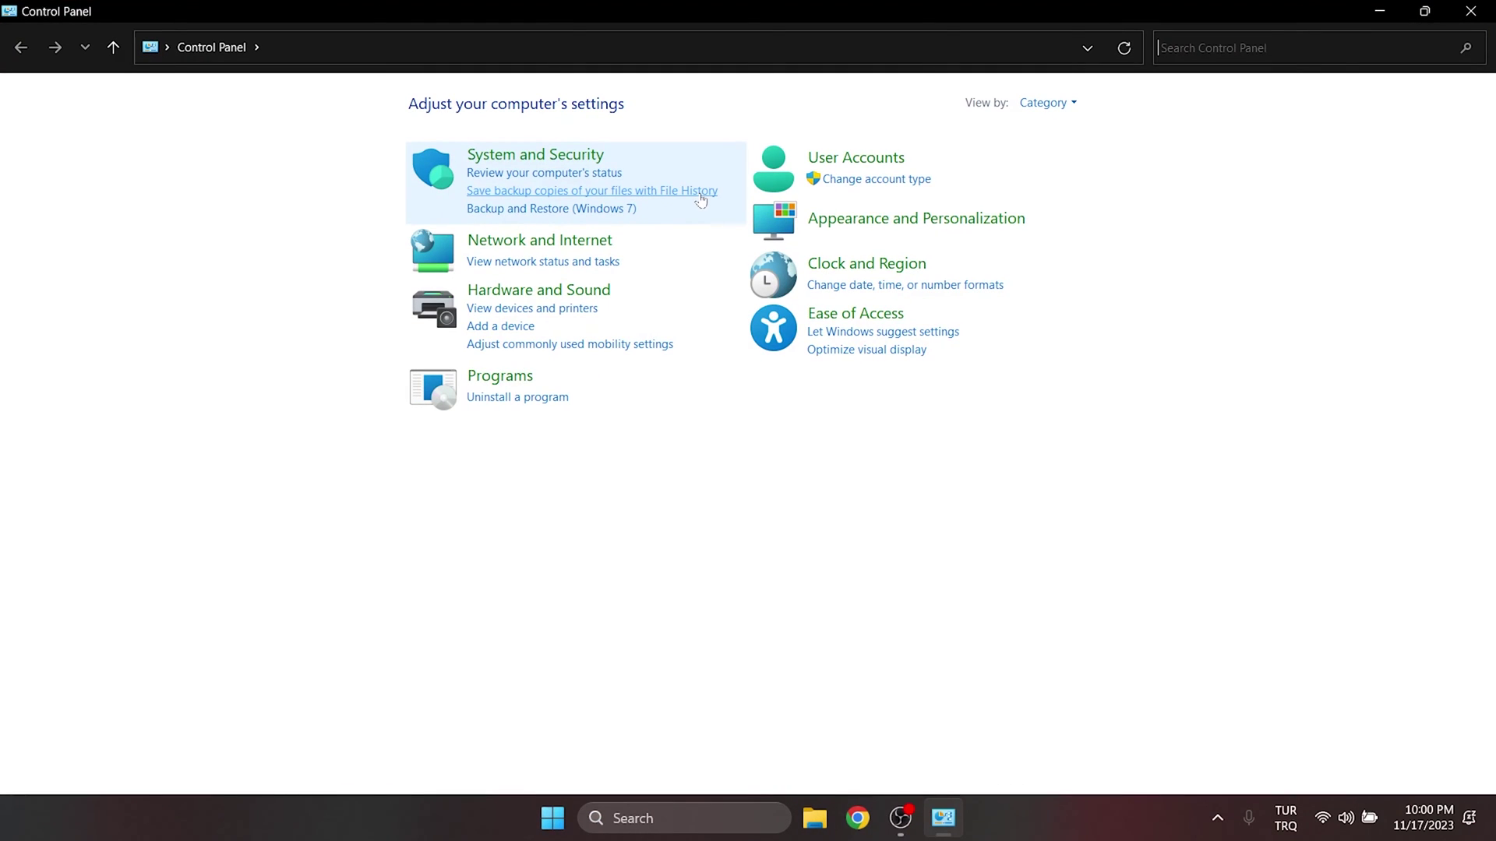
{"action": "left_click", "coordinate": [525, 245]}
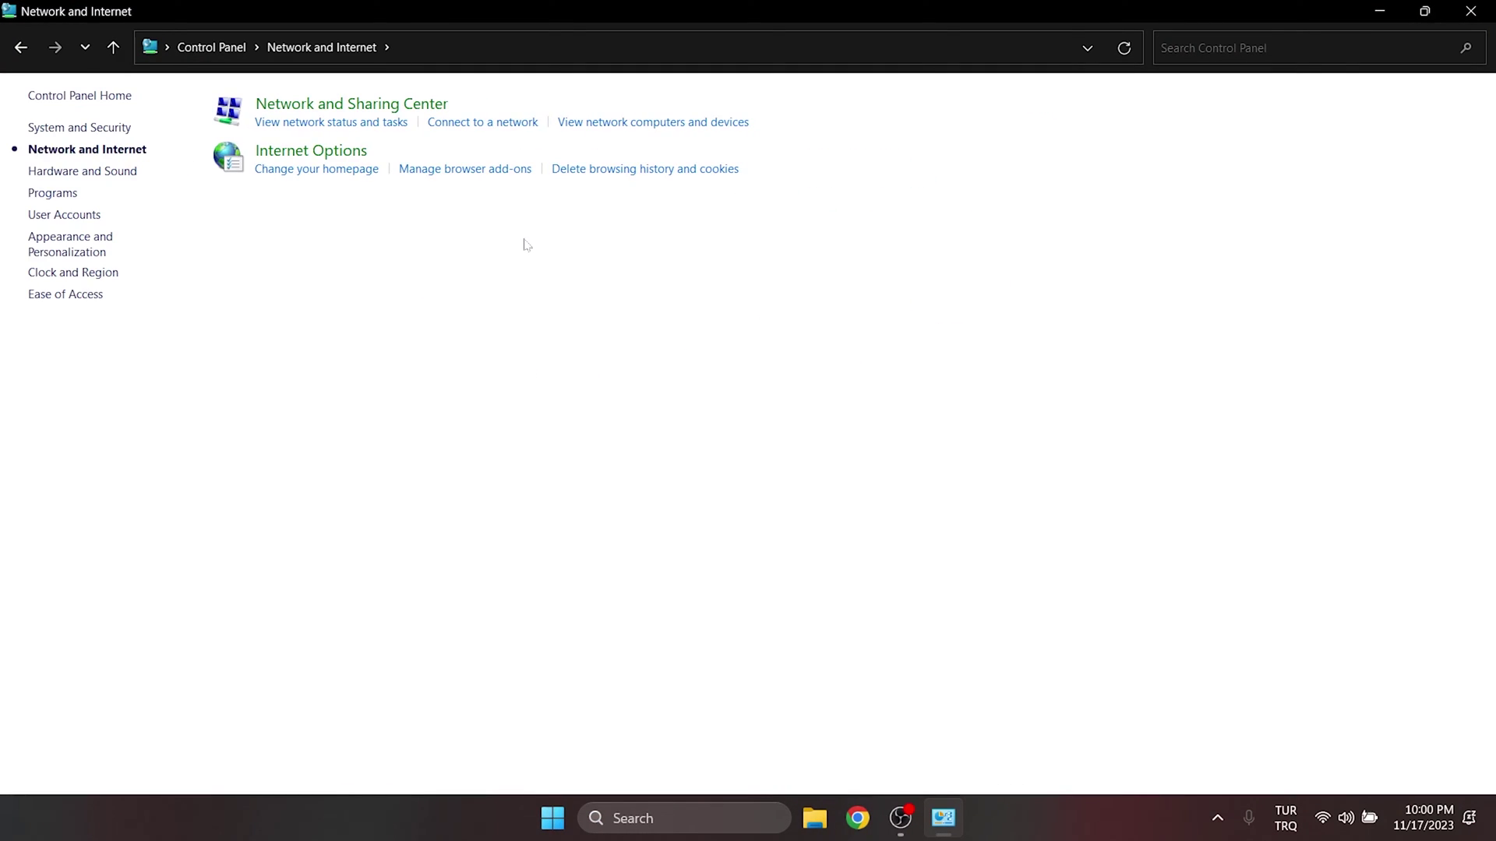
{"action": "left_click", "coordinate": [329, 107]}
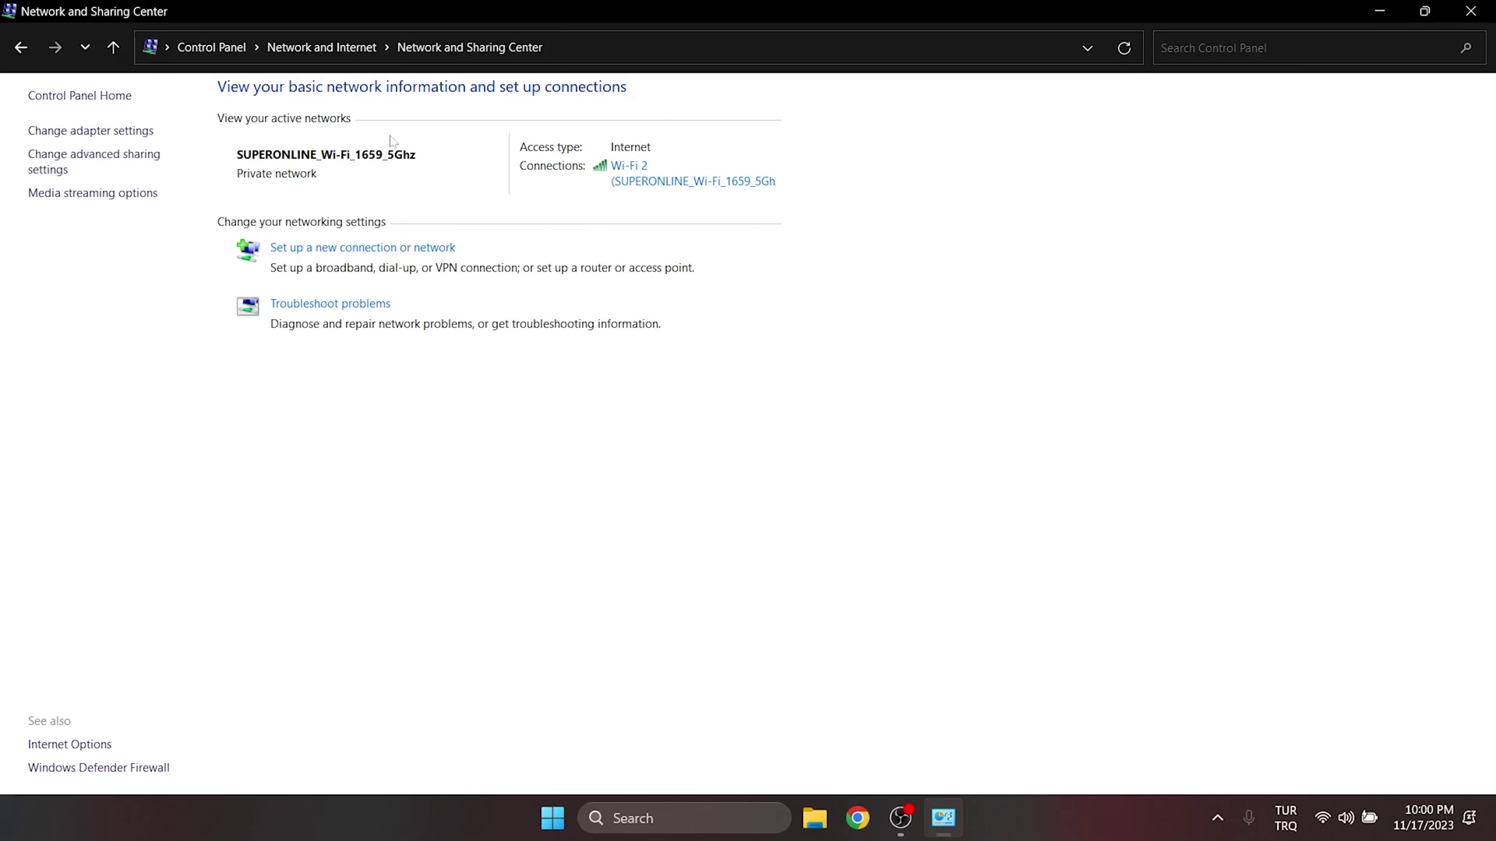
{"action": "left_click", "coordinate": [636, 181]}
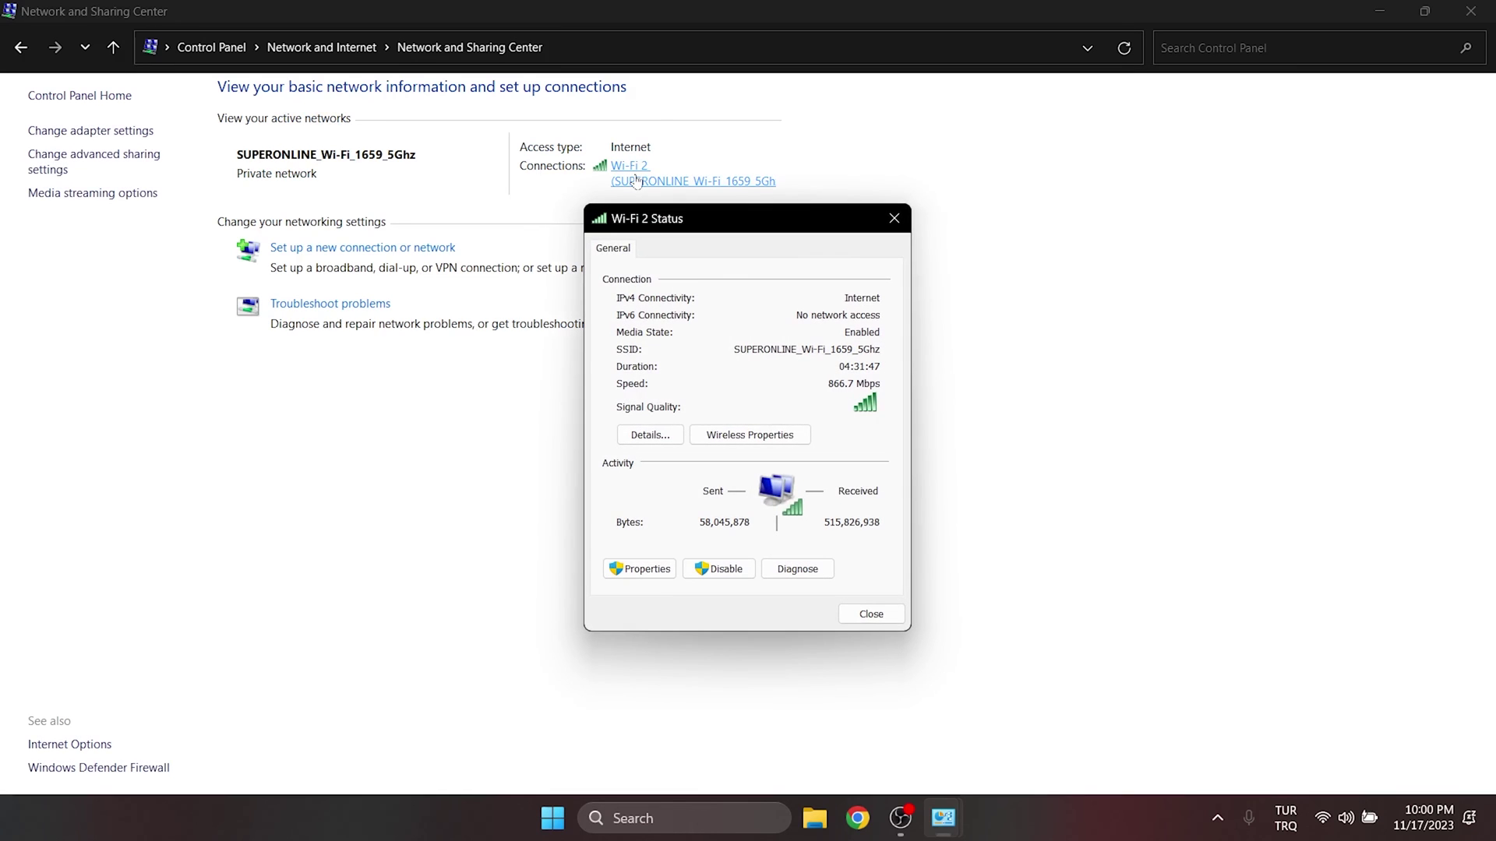
{"action": "left_click", "coordinate": [643, 571]}
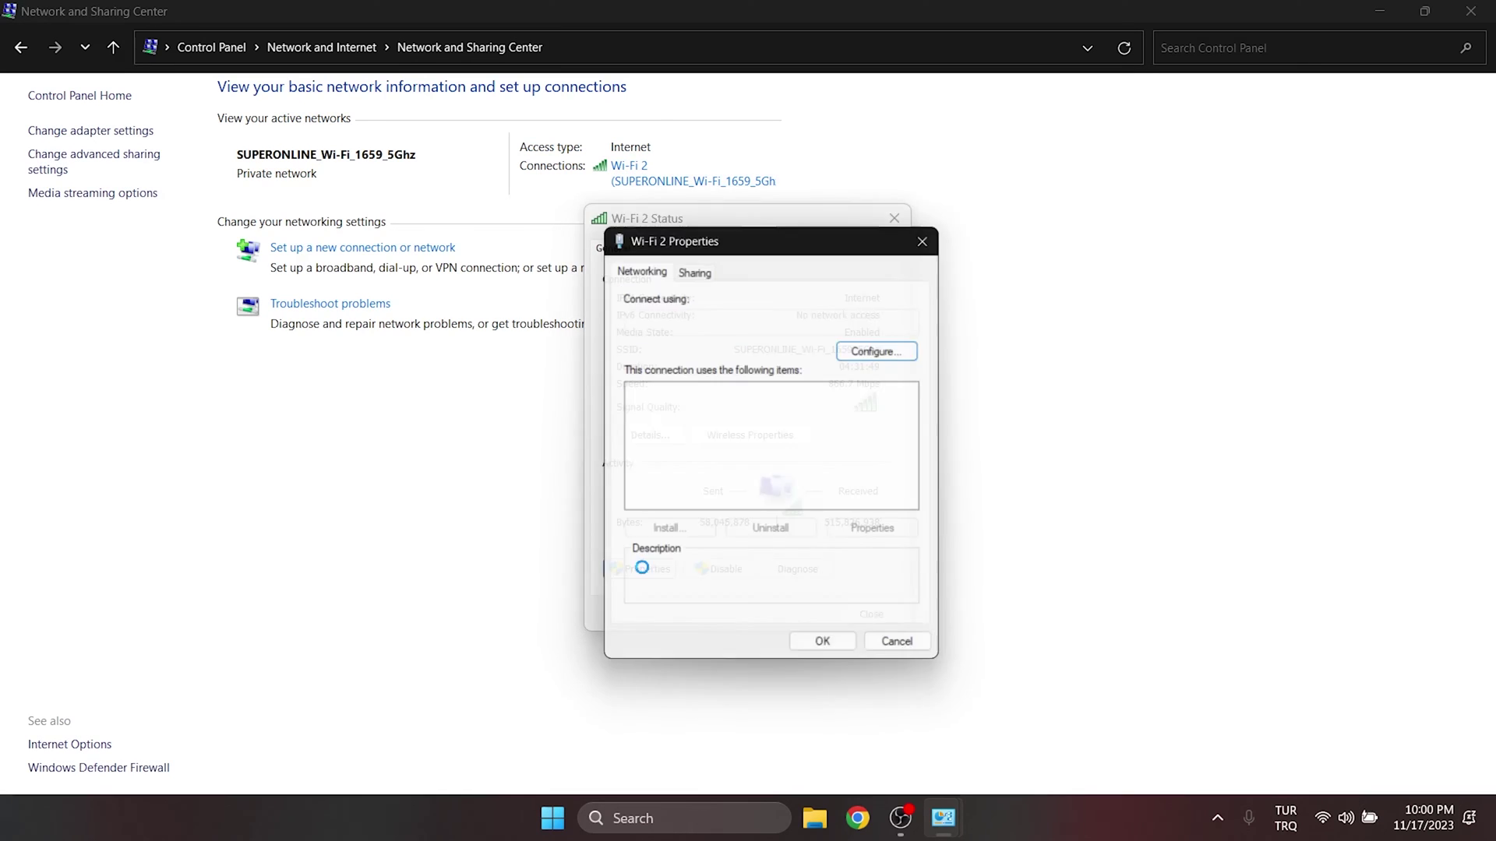
{"action": "left_click", "coordinate": [753, 444]}
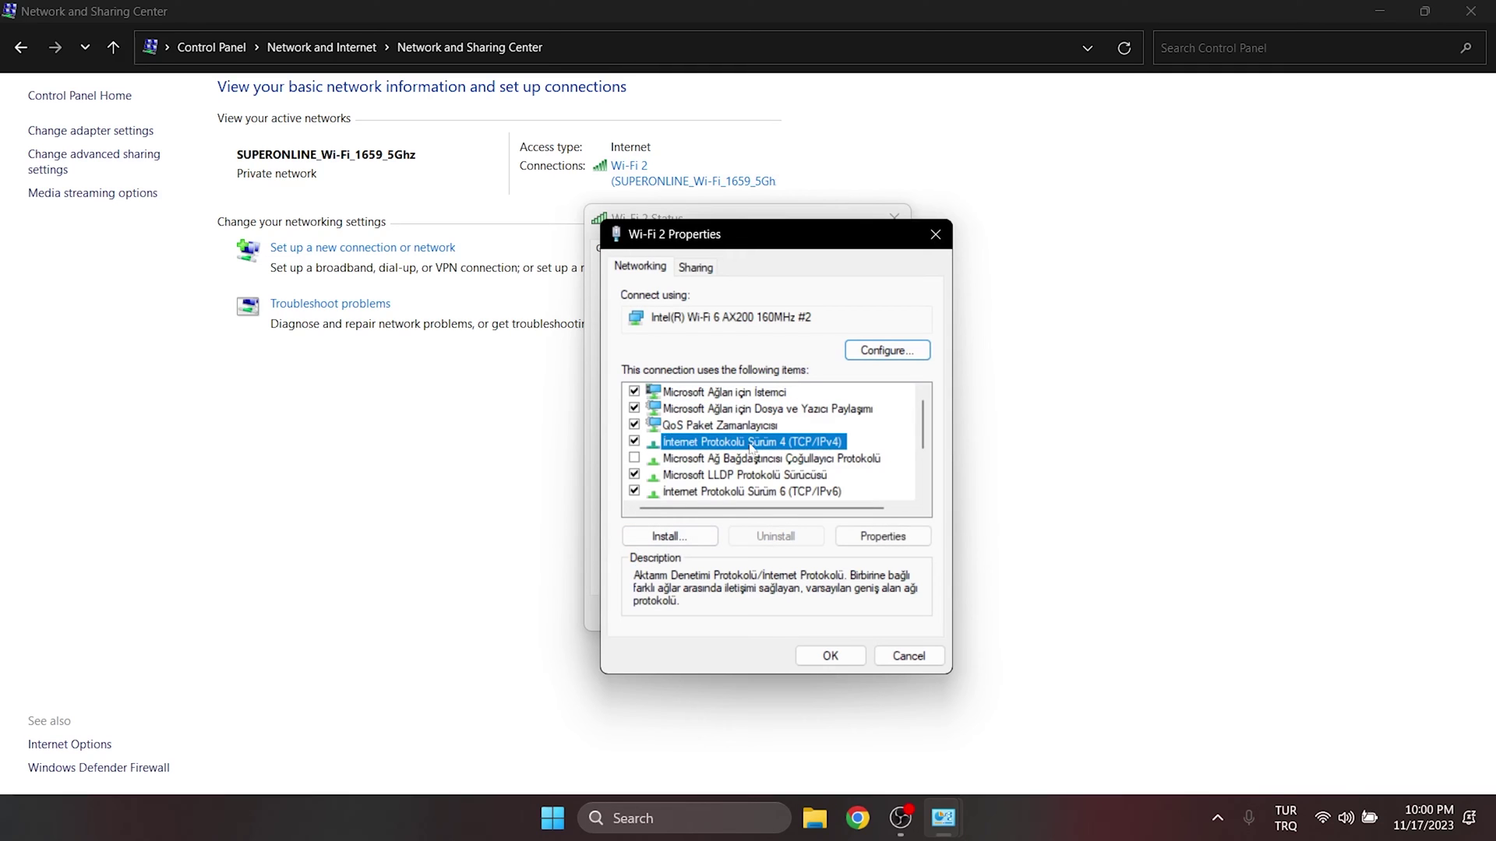
Step: Enter DNS servers 1.1.1.1 and 1.0.0.1 in Wi-Fi 2's TCP/IPv4 settings and confirm both dialogs
{"action": "double_click", "coordinate": [740, 444]}
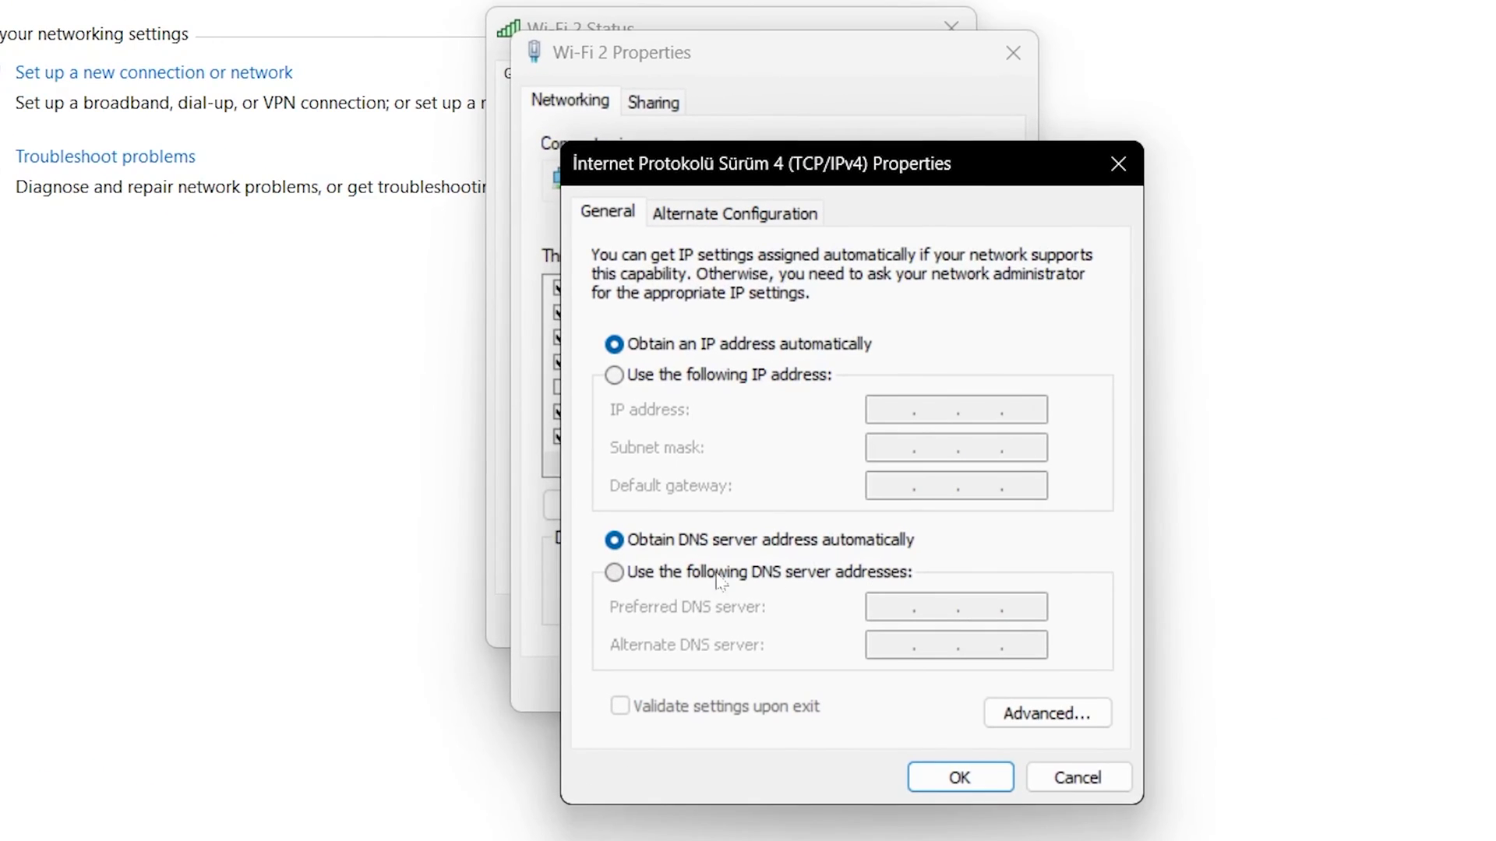
{"action": "left_click", "coordinate": [614, 573]}
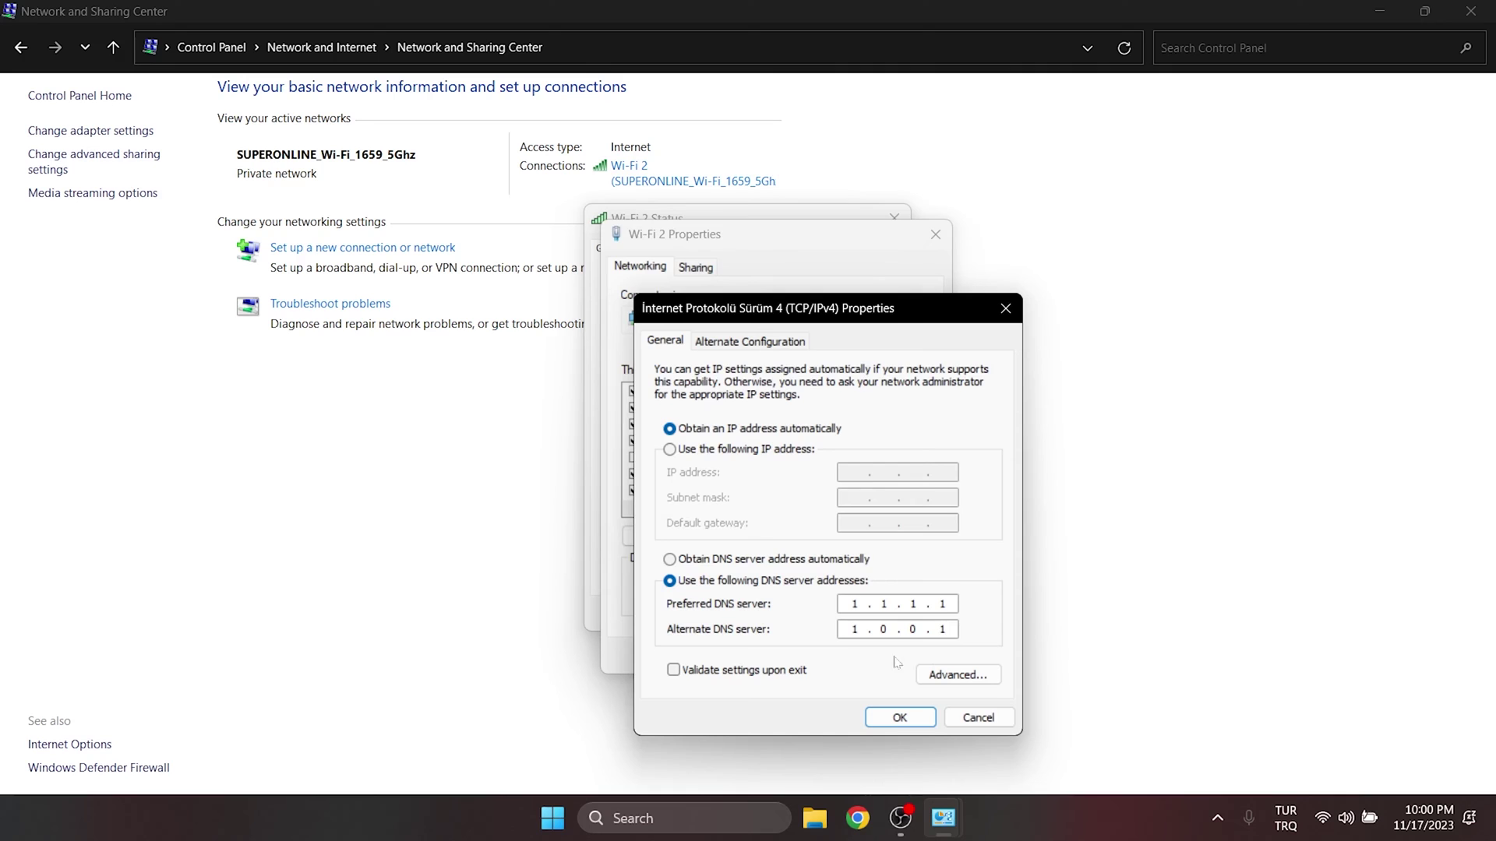
{"action": "left_click", "coordinate": [900, 717]}
{"action": "left_click", "coordinate": [824, 656]}
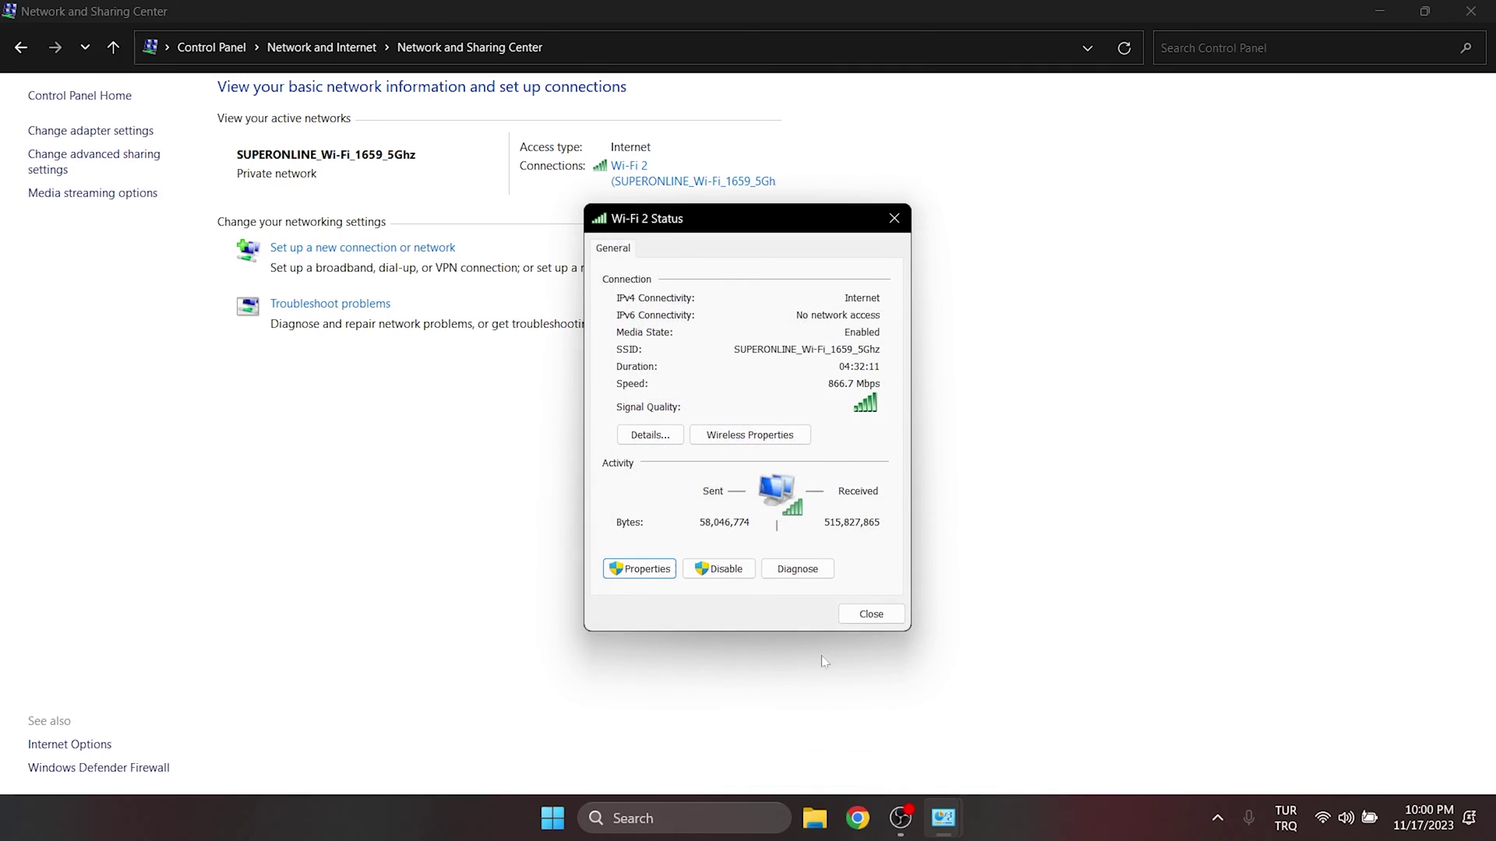
Step: Close the Wi-Fi 2 Status window
{"action": "left_click", "coordinate": [868, 619]}
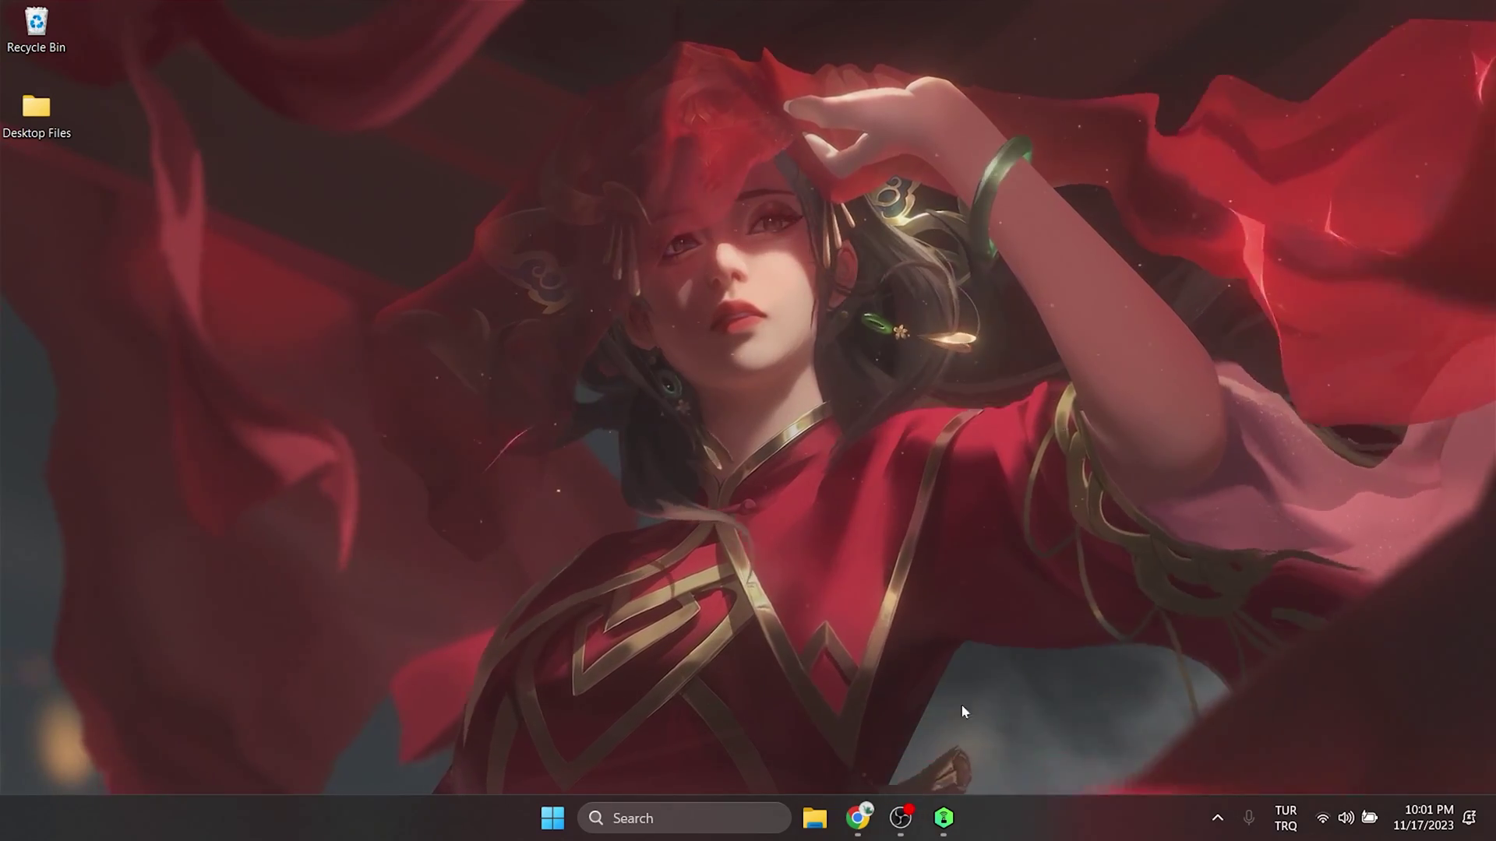
Step: Switch on the Kaspersky VPN, minimize it, and start a new Chrome tab
{"action": "left_click", "coordinate": [856, 827]}
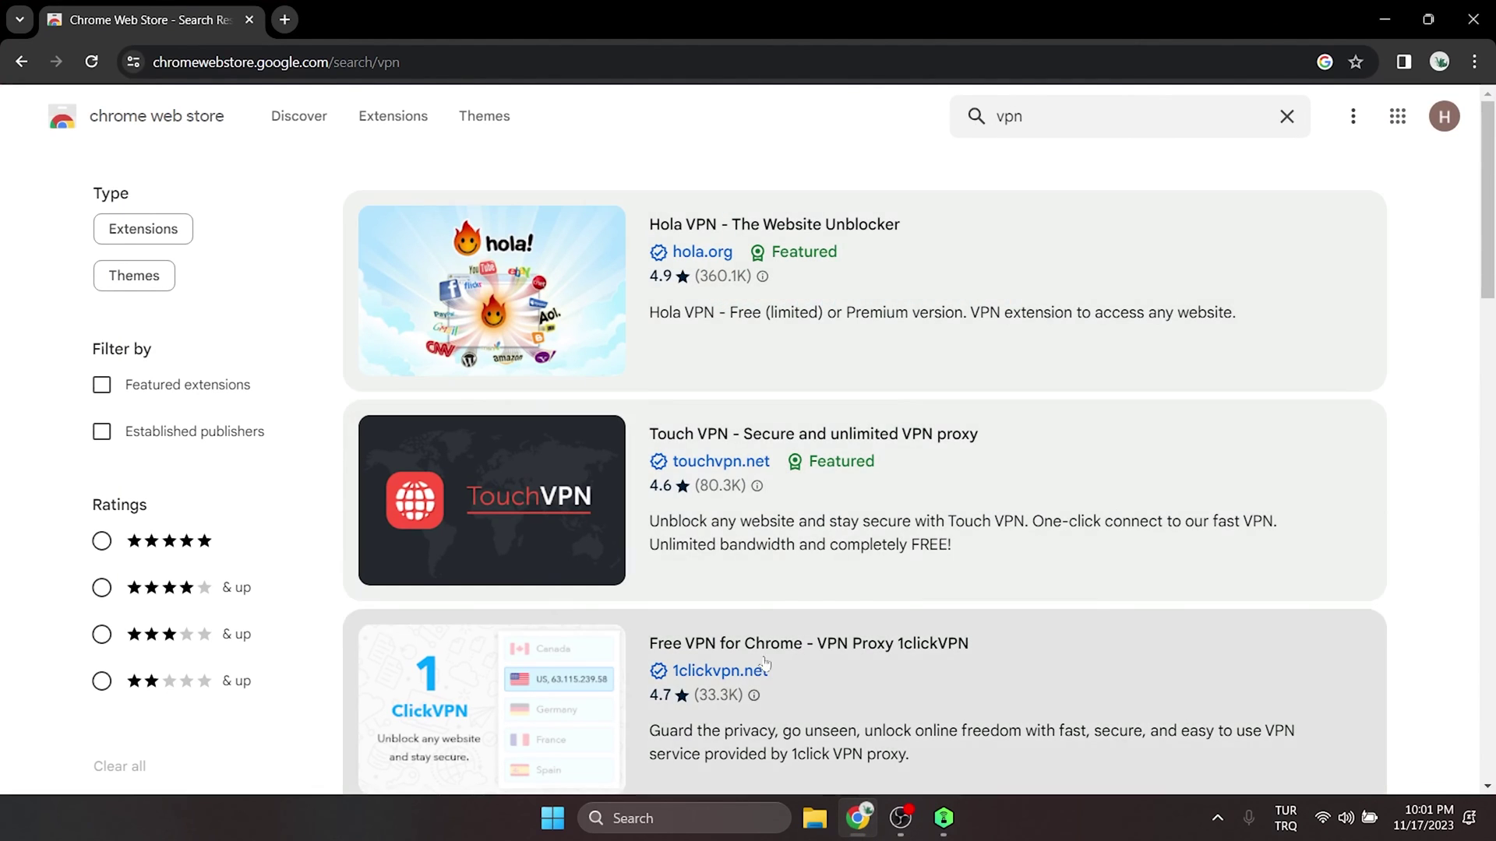
{"action": "left_click", "coordinate": [957, 820]}
{"action": "left_click", "coordinate": [834, 343]}
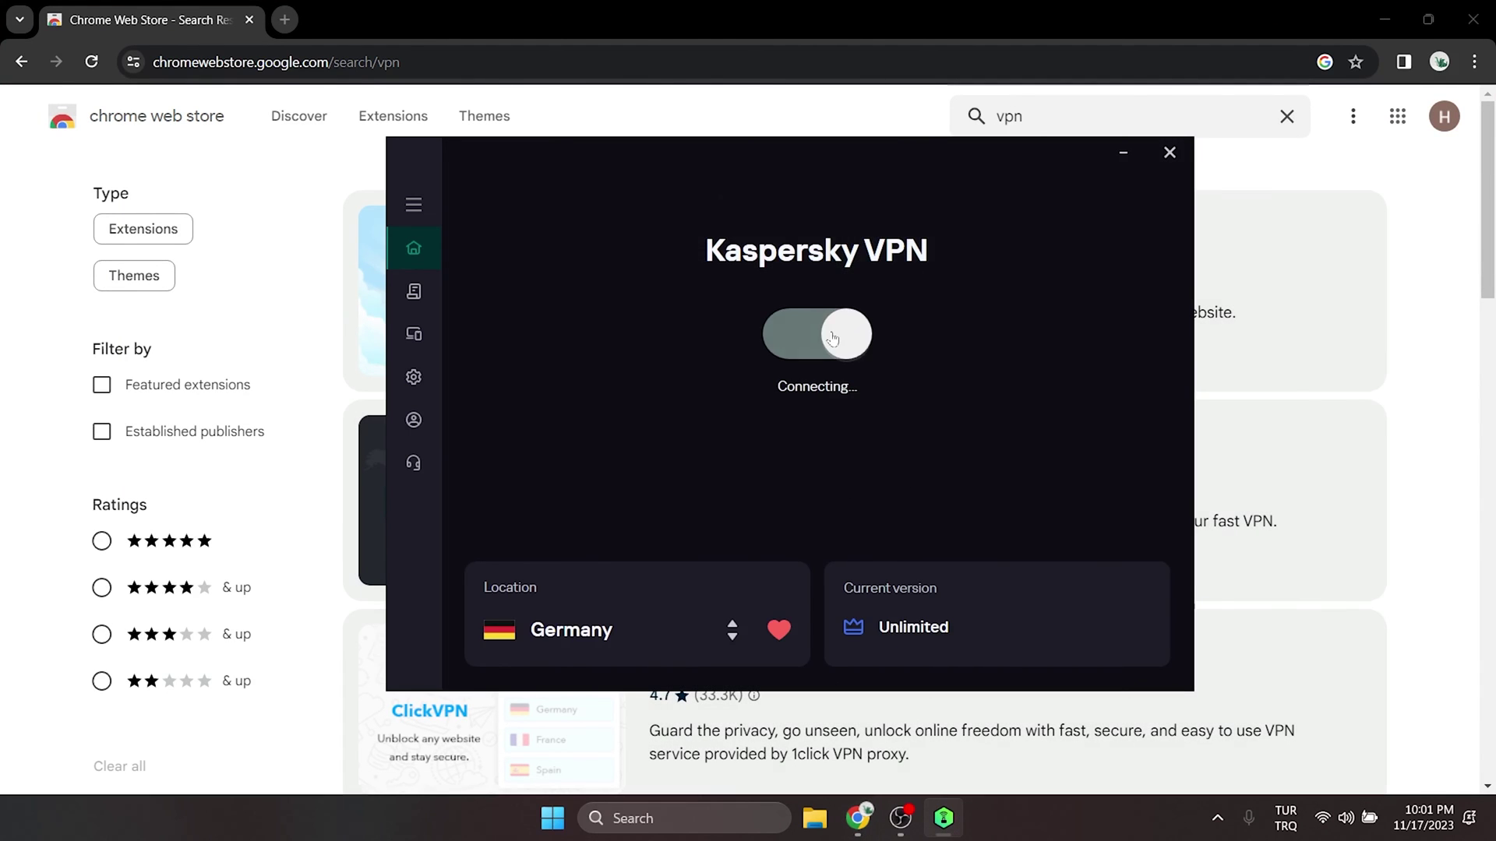
{"action": "left_click", "coordinate": [1121, 154]}
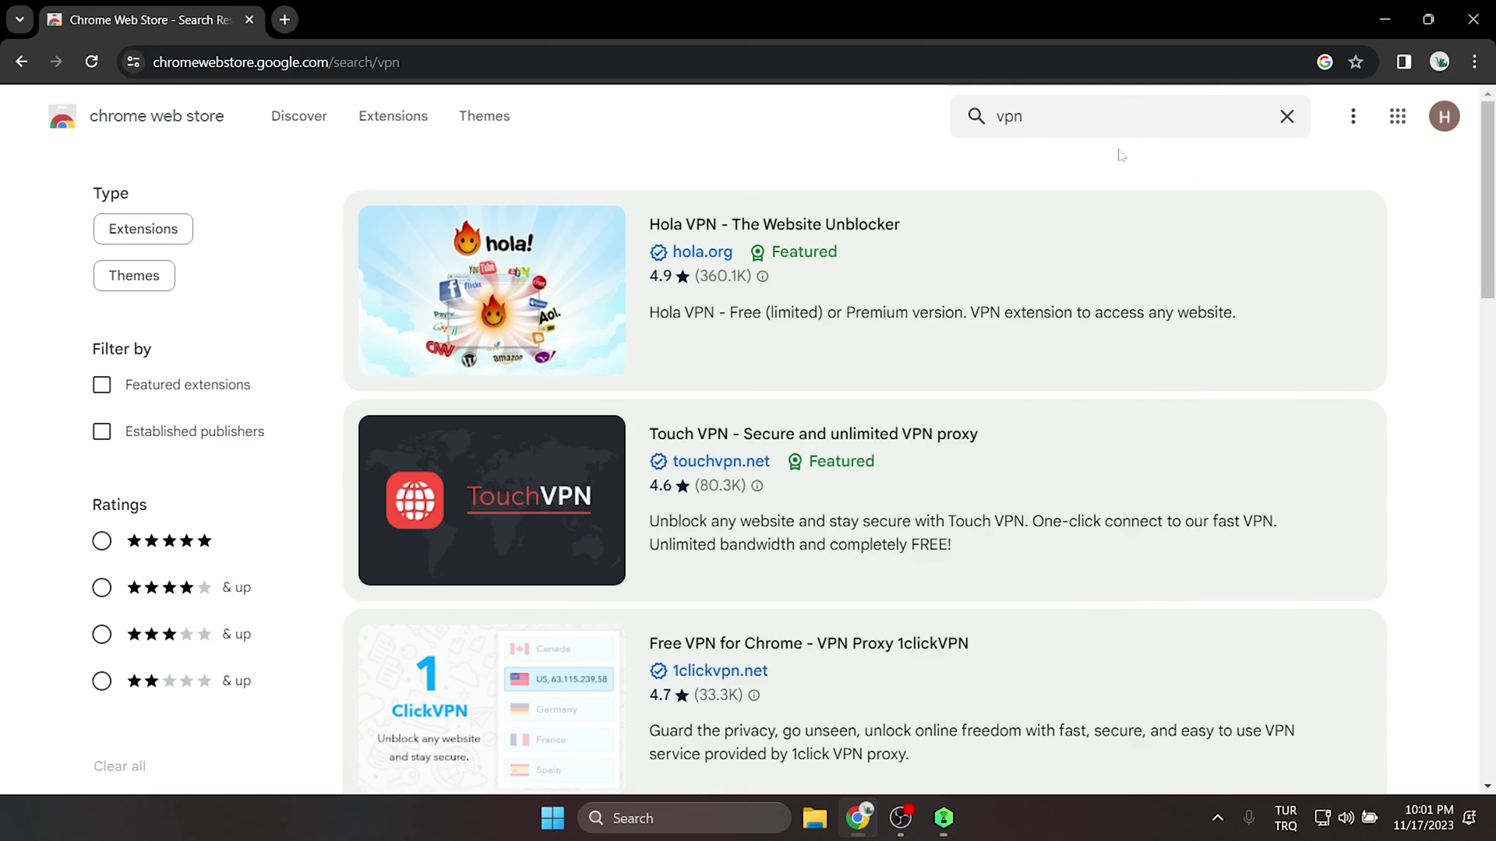
{"action": "left_click", "coordinate": [285, 19]}
Step: Load ChatGPT from its bookmark and go to its Log in page
{"action": "left_click", "coordinate": [302, 102]}
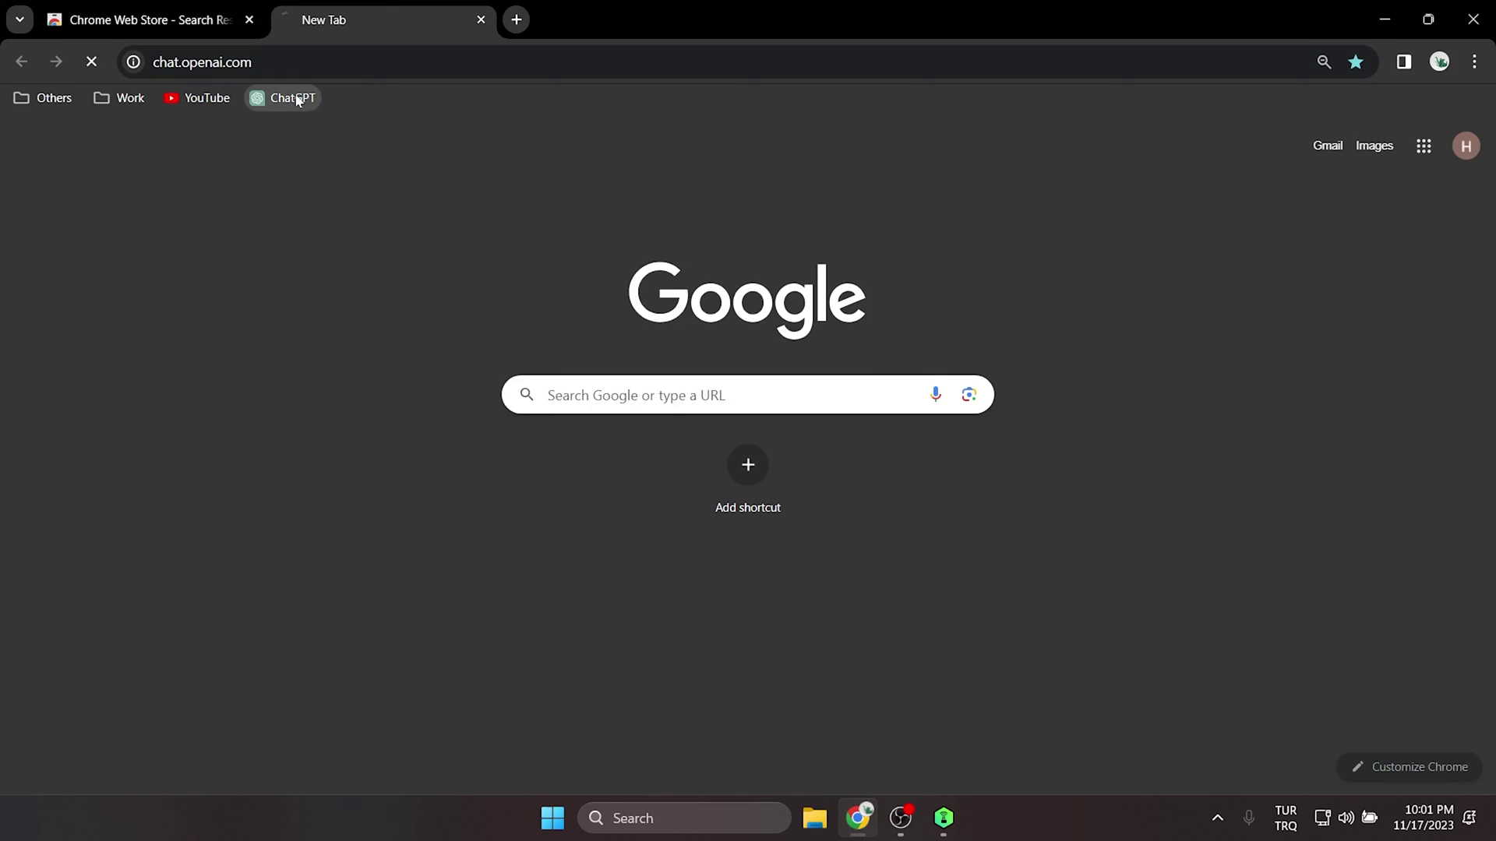
{"action": "left_click", "coordinate": [1065, 406]}
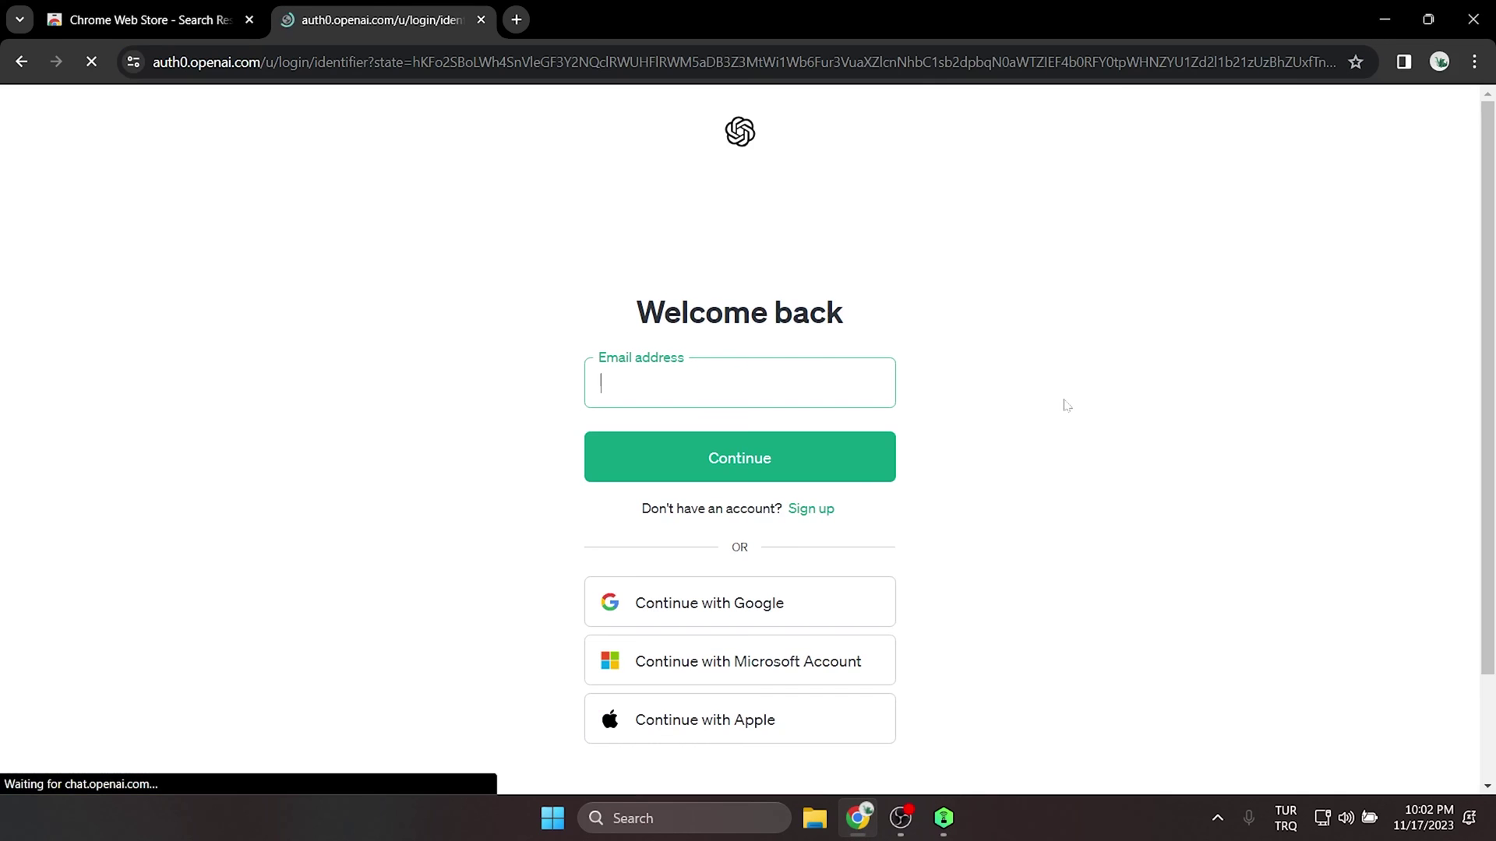